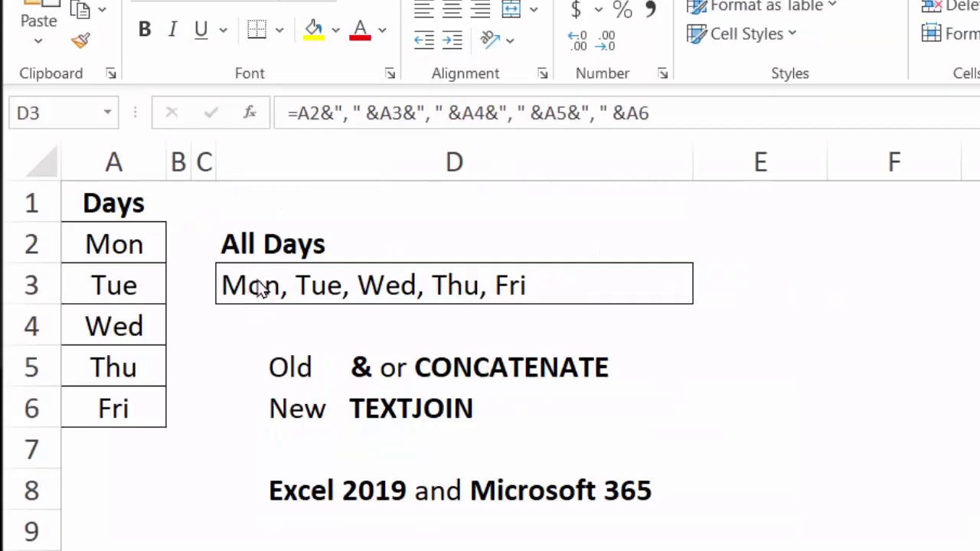
Examine the concatenation formula in D3 under All Days and the day cells it references
left_click(289, 277)
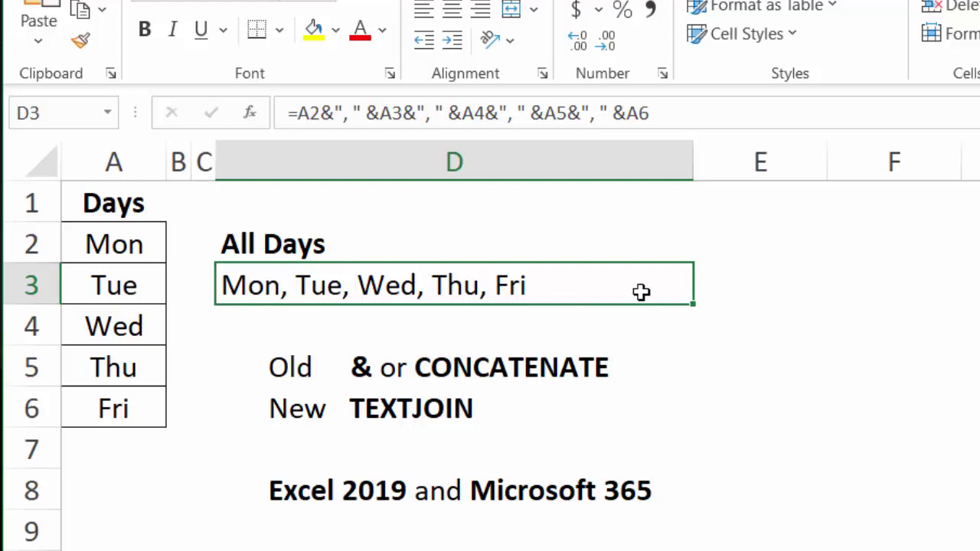
left_click(681, 107)
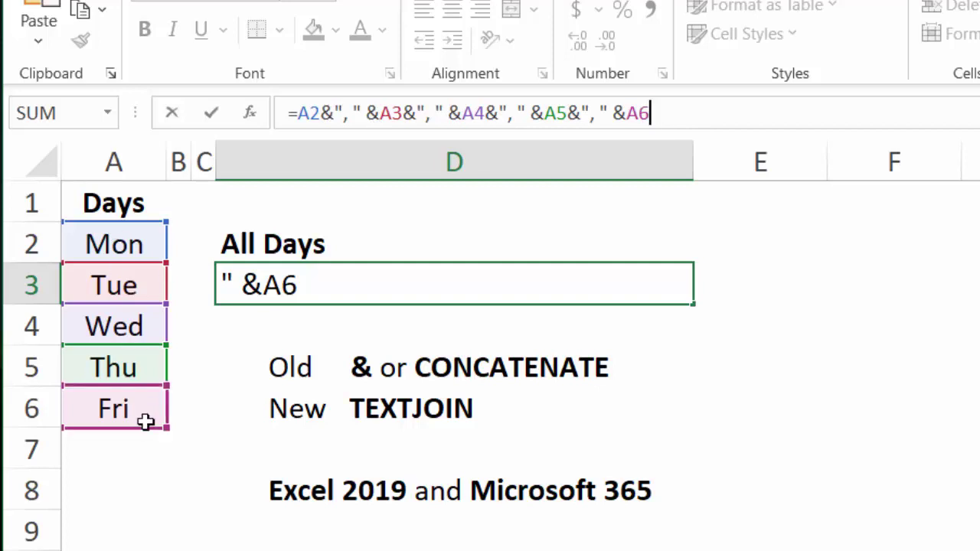
key("Return")
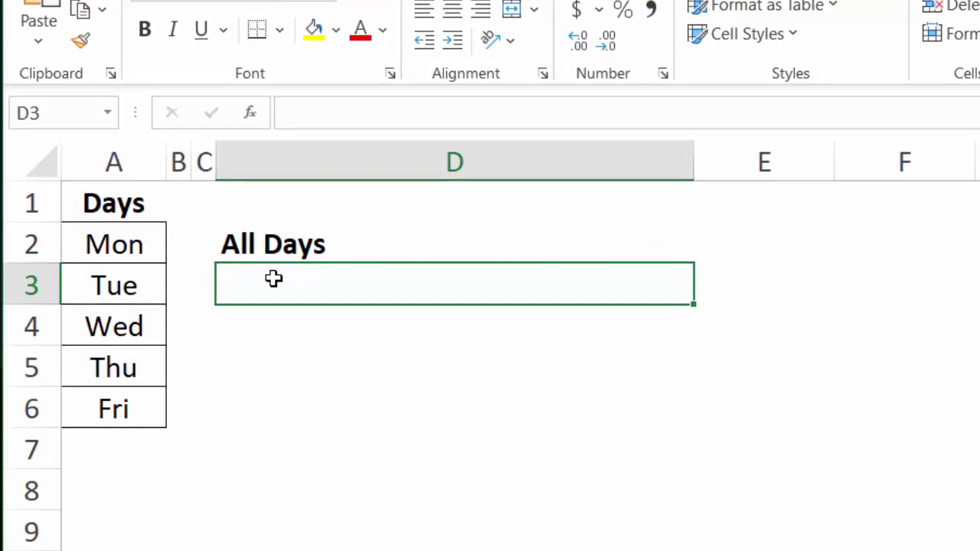
Enter =TEXTJOIN(",",TRUE,A2:A6) in D3 to join the days with commas while ignoring empty cells
type("=tex")
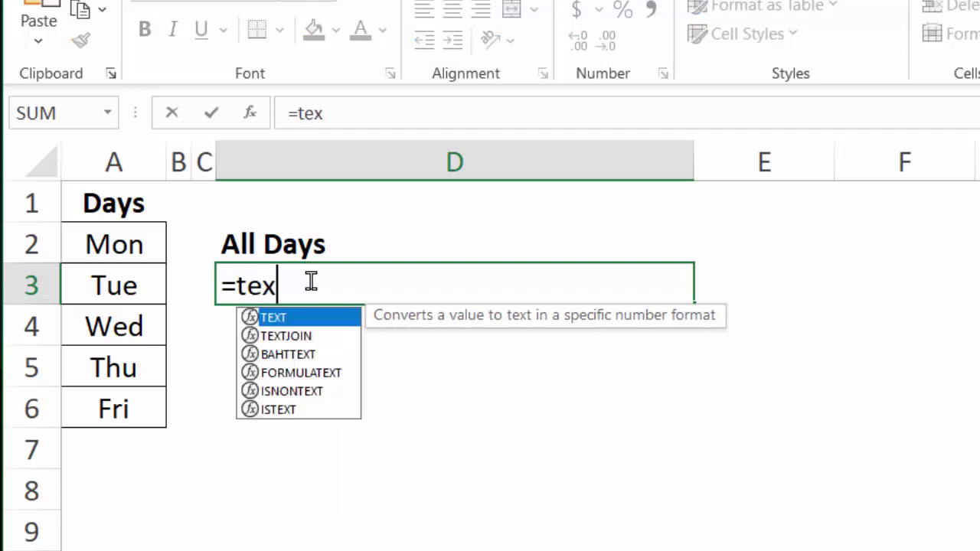
key("Down")
key("Tab")
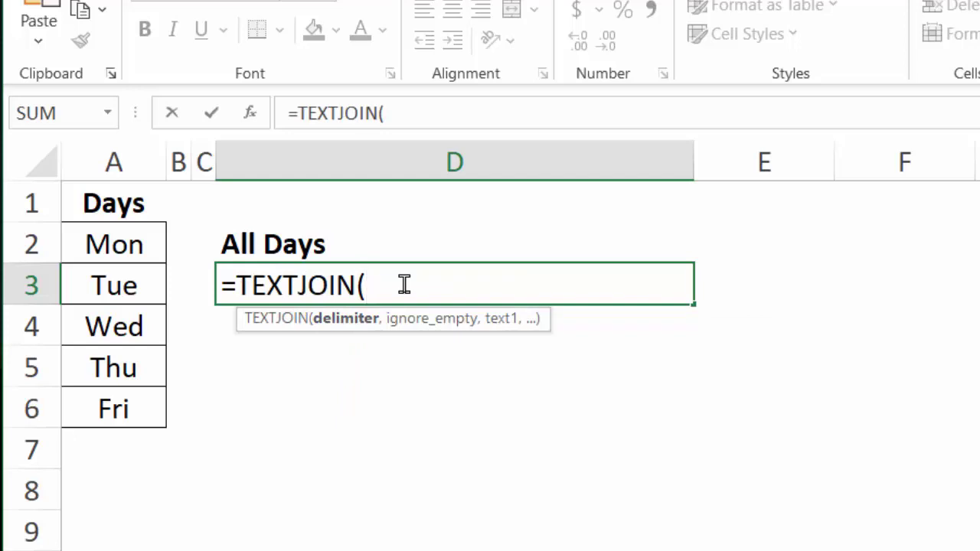
type("\",\",")
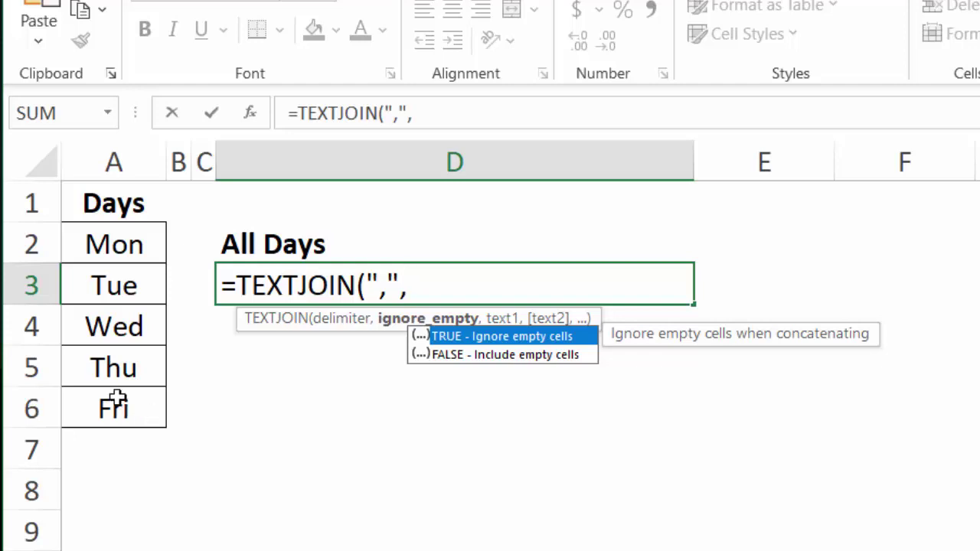
left_click(441, 338)
double_click(441, 337)
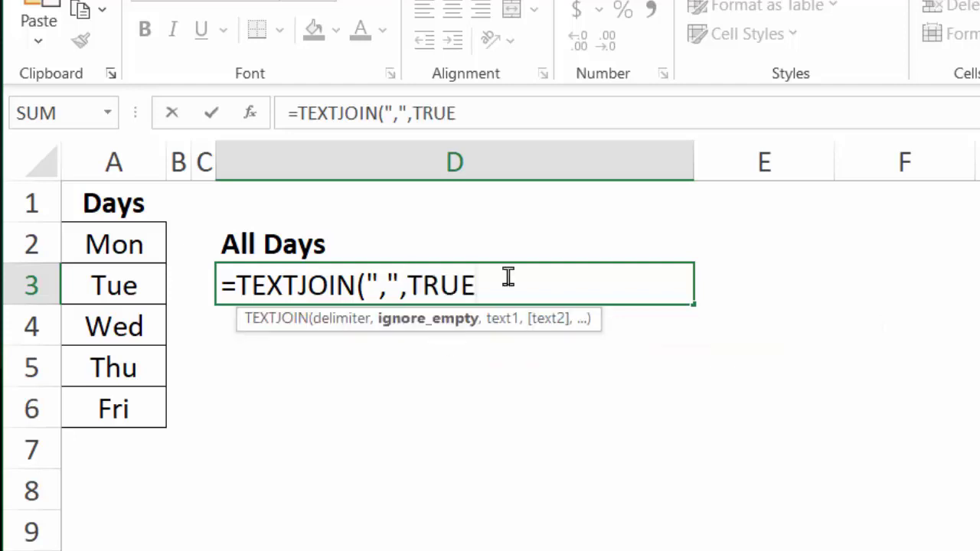
type(",")
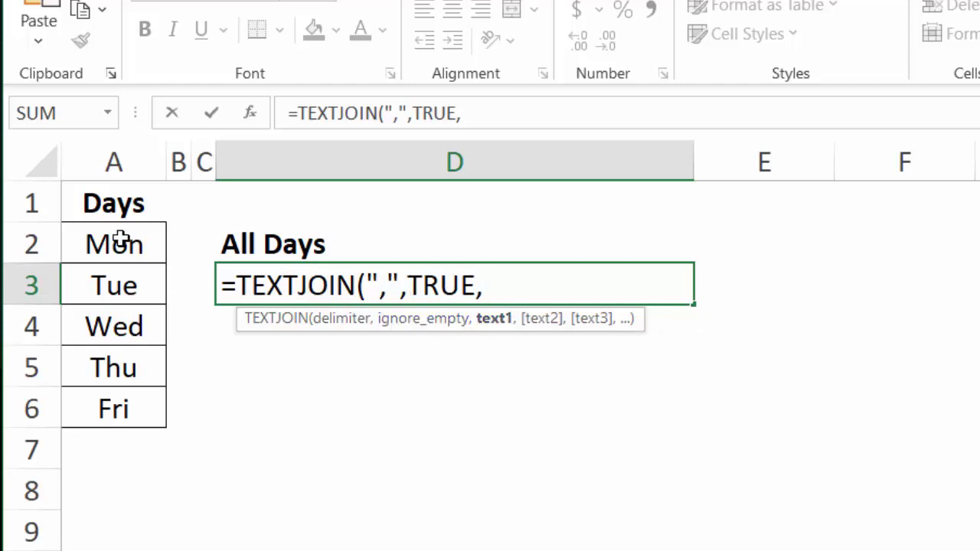
left_click_drag(121, 238, 102, 408)
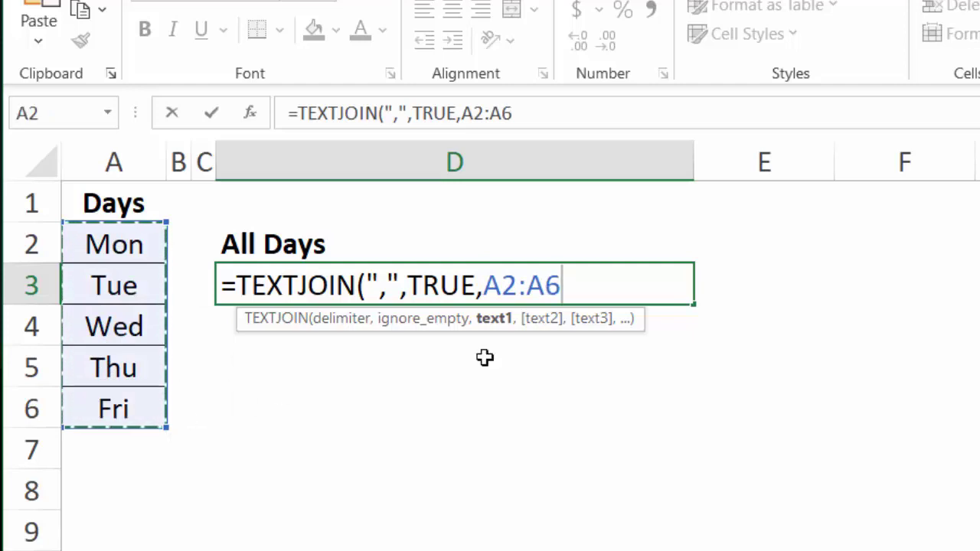
type(")")
key("Return")
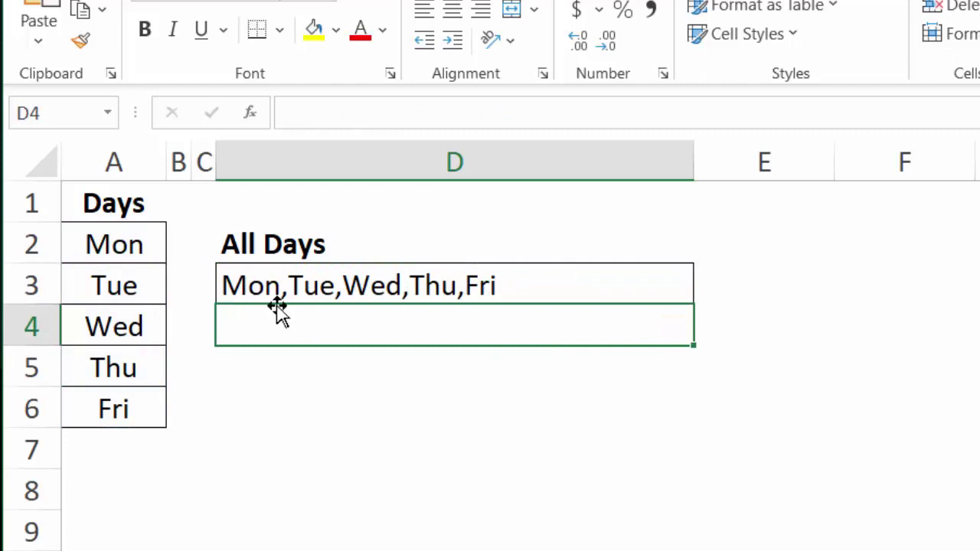
Clear Tue from A3 and set the ignore_empty argument of D3's TEXTJOIN formula to FALSE
left_click(118, 287)
key("Delete")
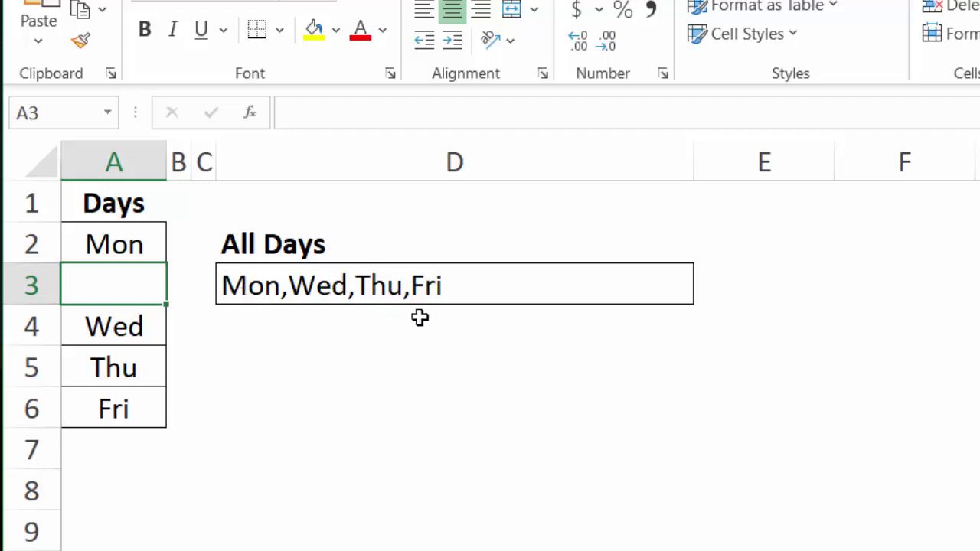
left_click(249, 281)
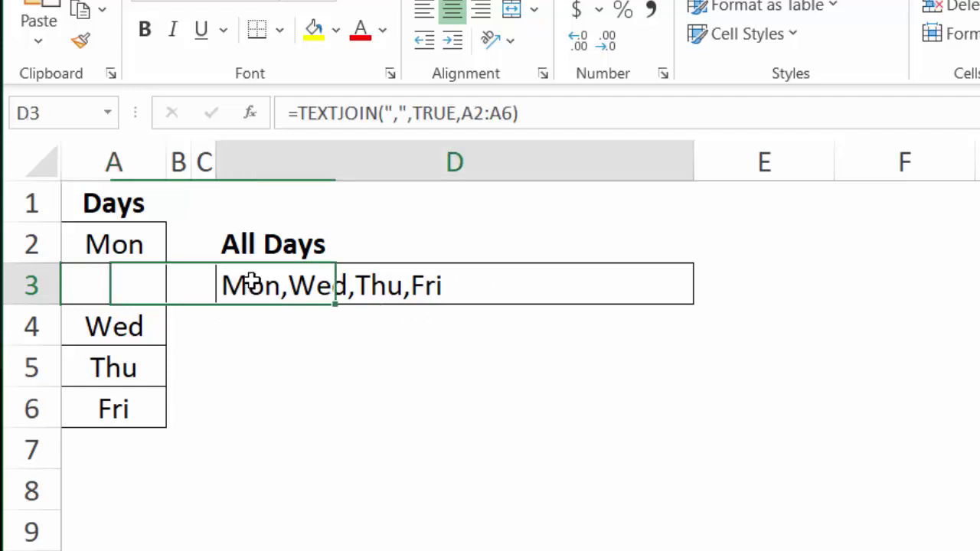
double_click(433, 114)
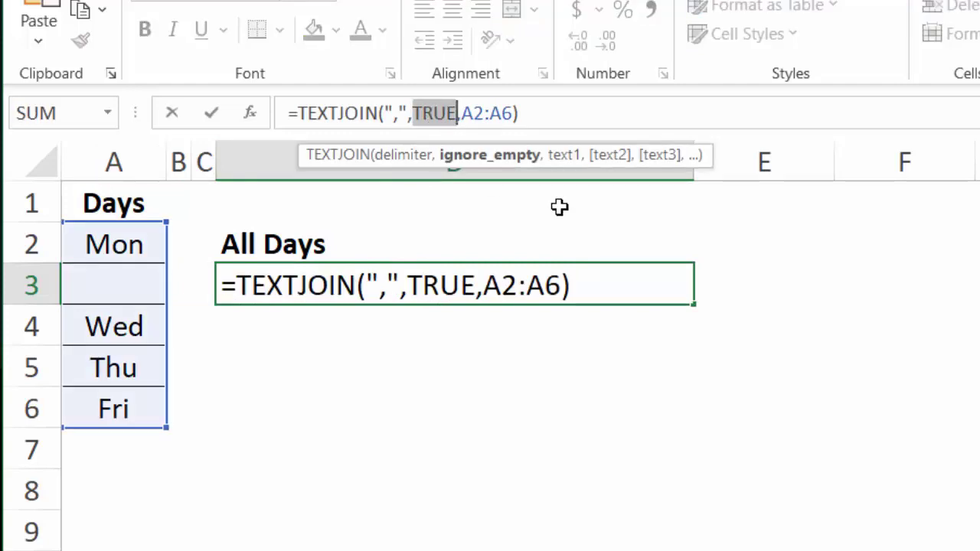
type("f")
key("Return")
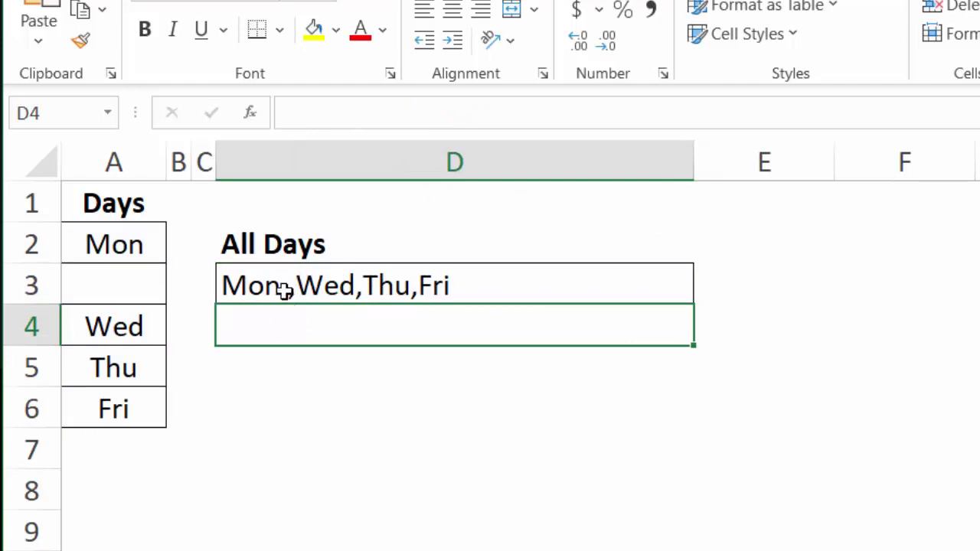
Enter =TEXTJOIN(", ",TRUE,A2:A6) in D3 under Dates to join the dates with a comma and space
left_click(329, 286)
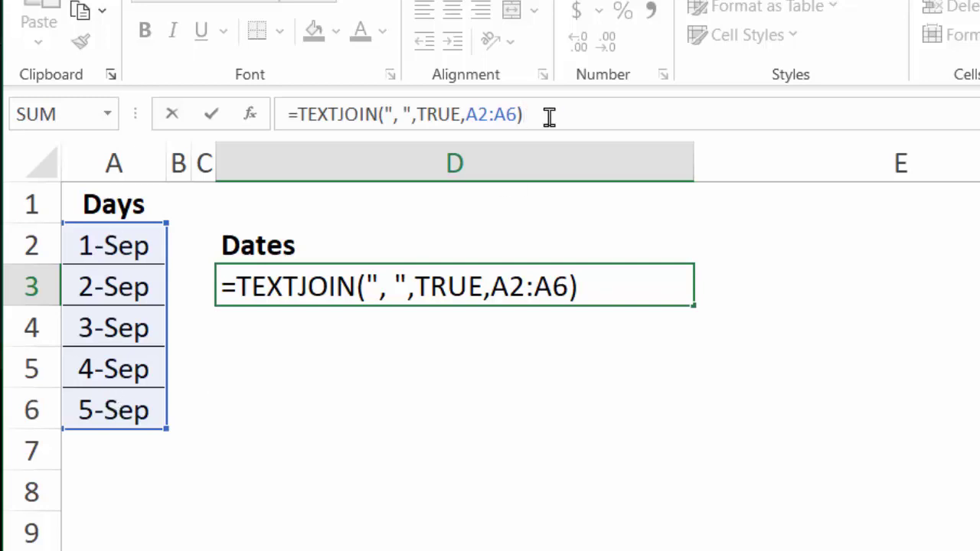
key("Return")
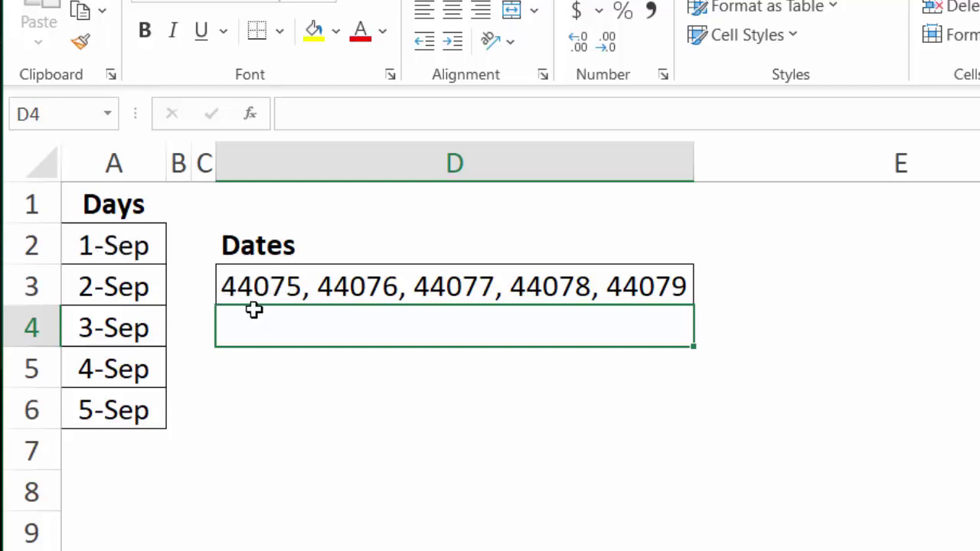
Wrap the A2:A6 range in D3's TEXTJOIN formula in a TEXT function with the format "d-mmm"
left_click(255, 285)
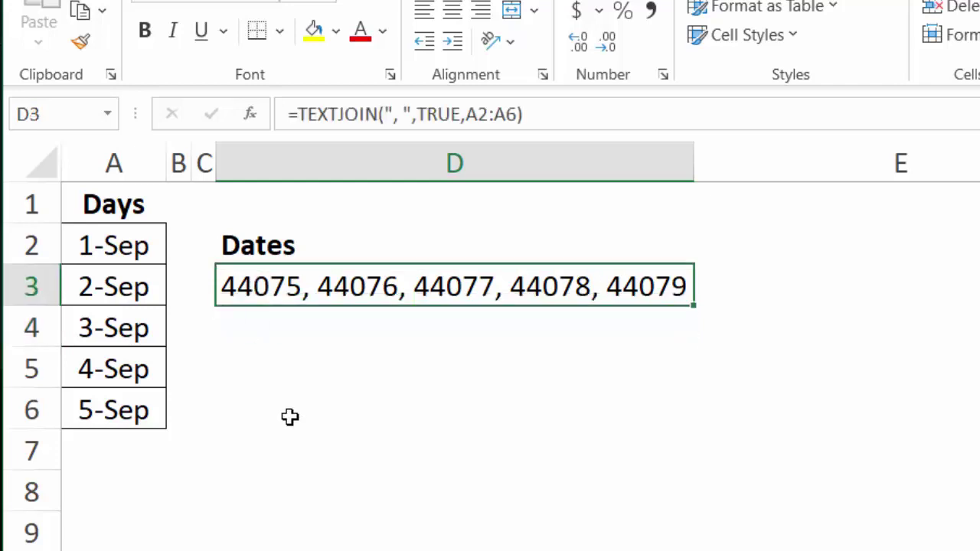
key("F2")
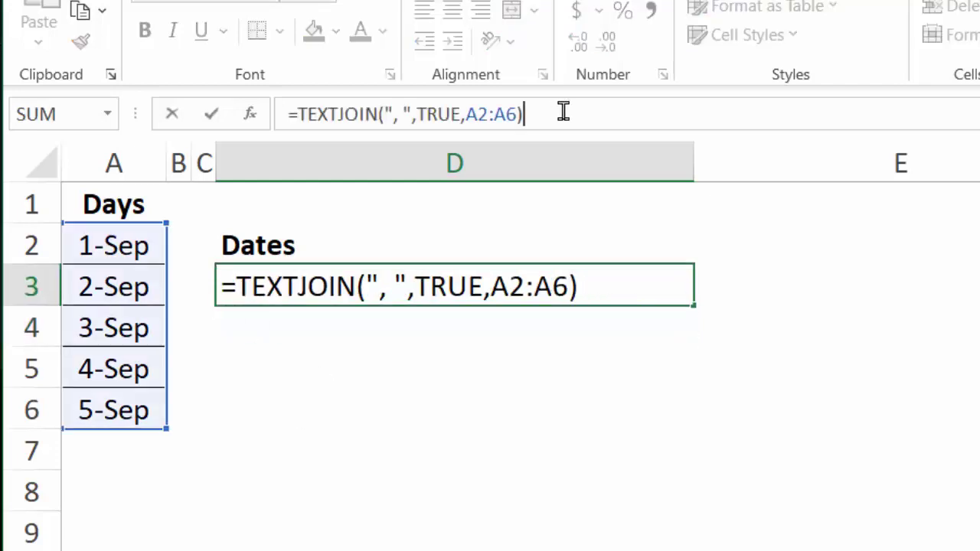
left_click(467, 113)
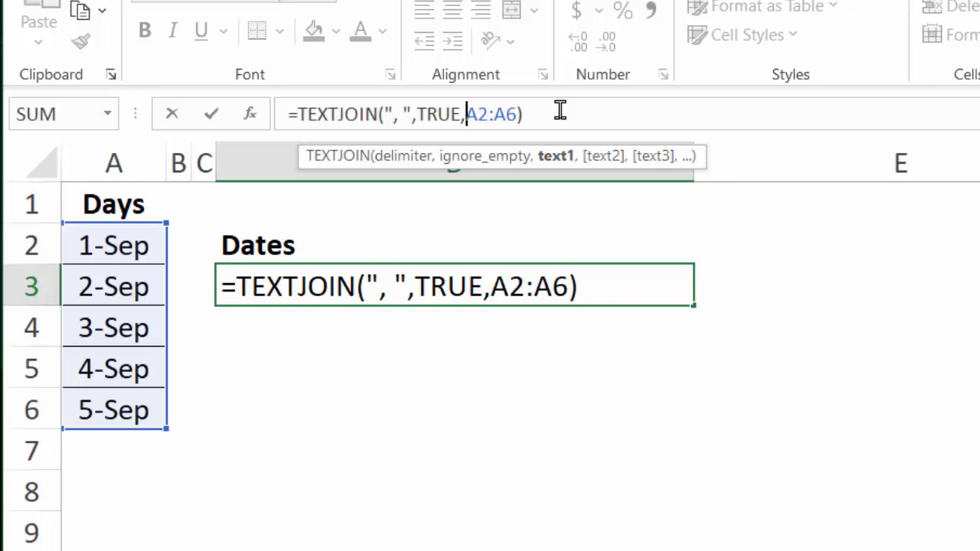
type("text(")
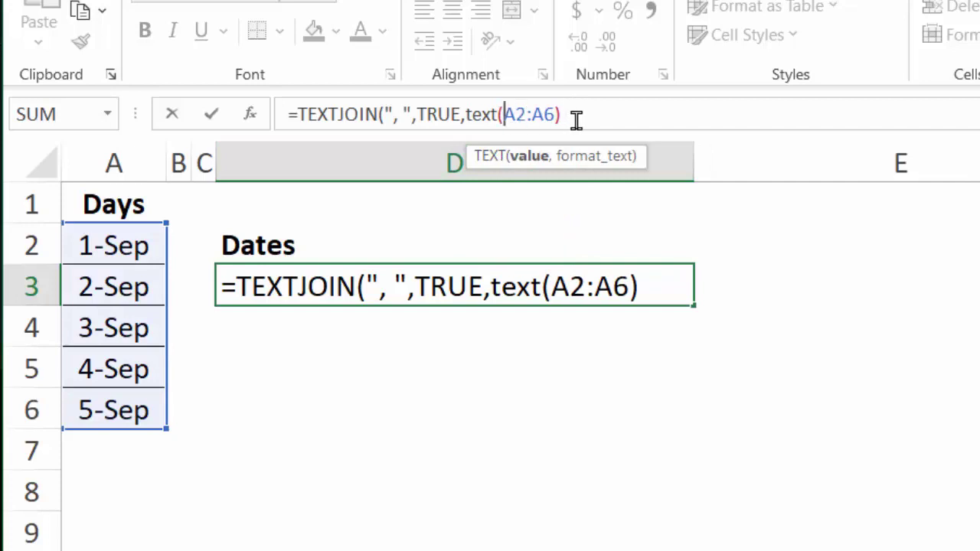
left_click(539, 170)
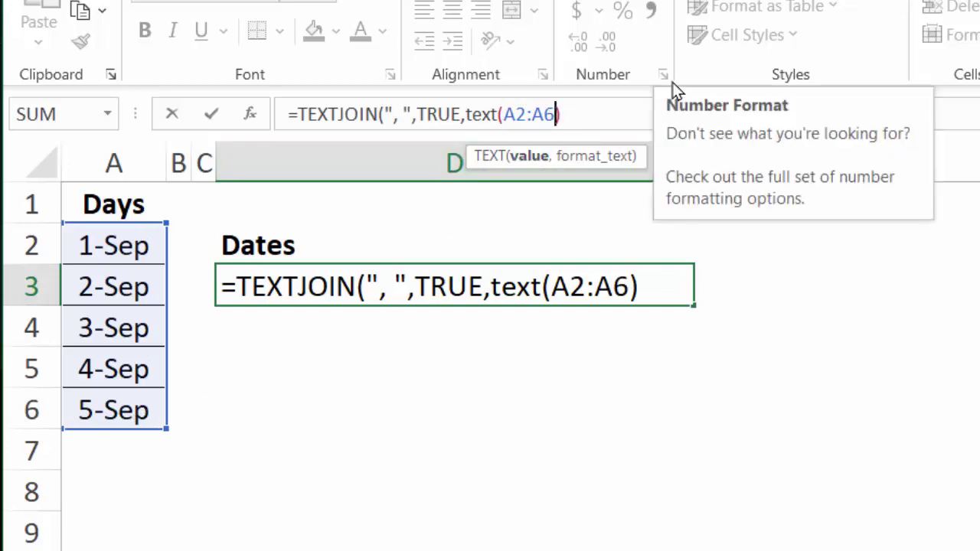
type(",")
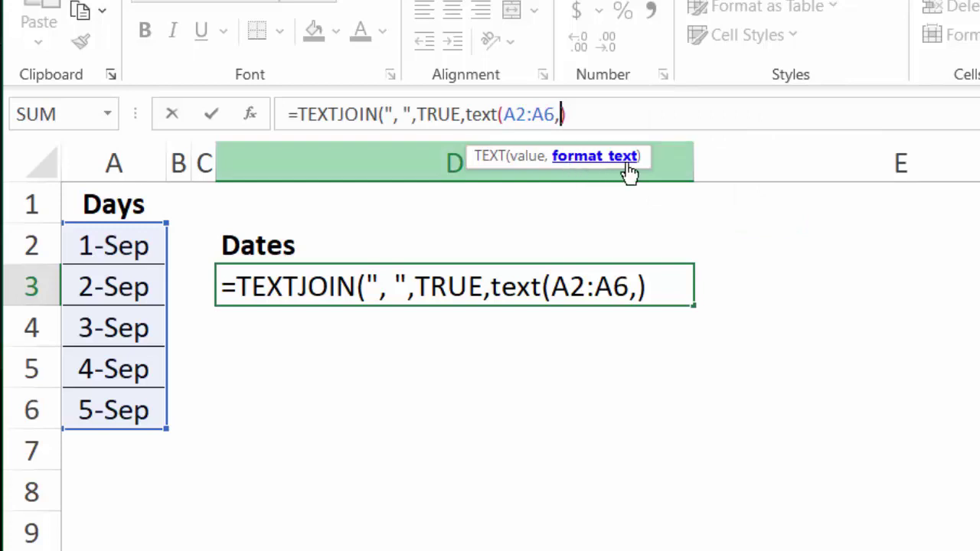
type("\"")
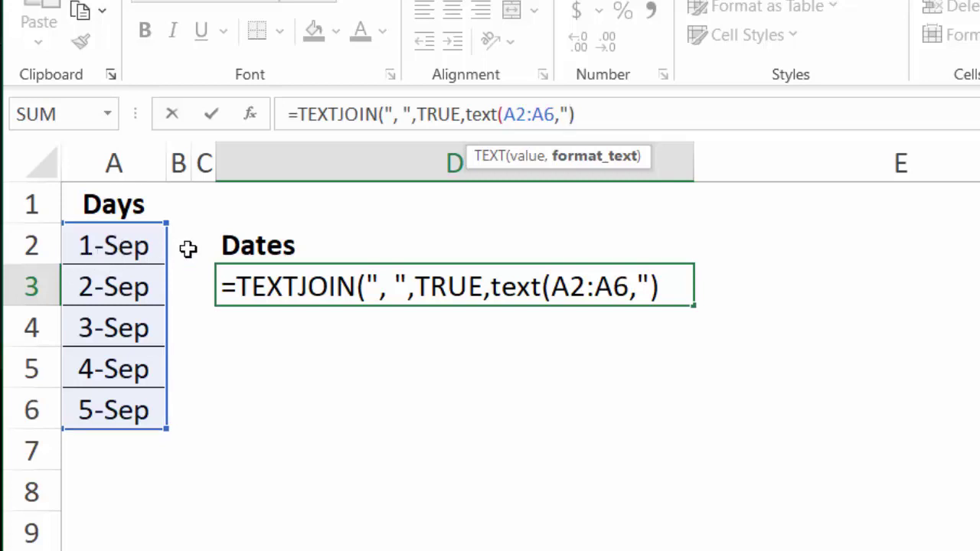
type("d-mmm")
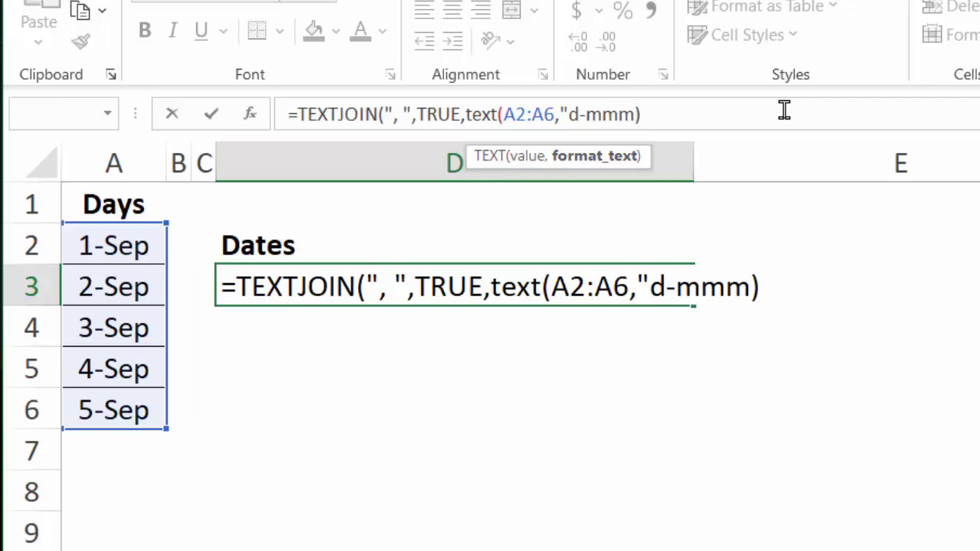
type("\"))")
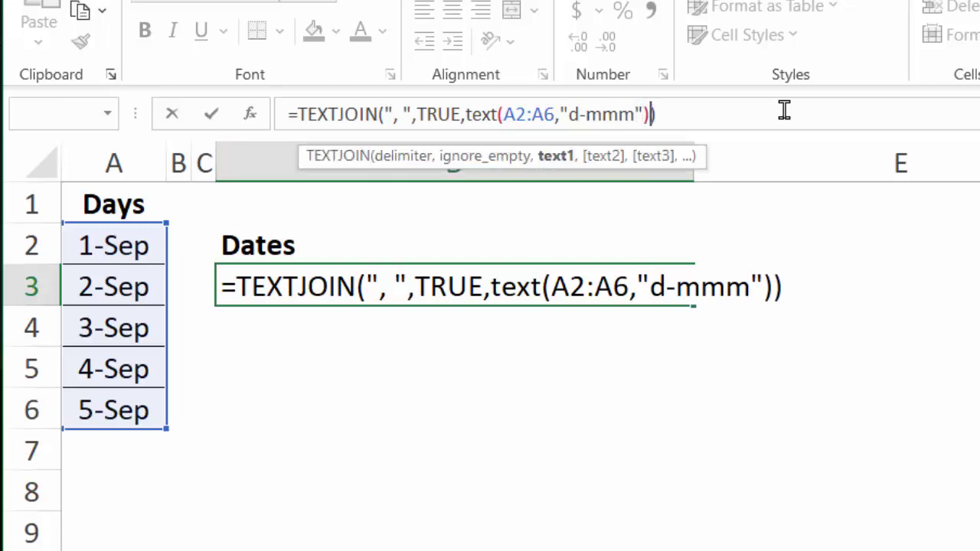
key("Return")
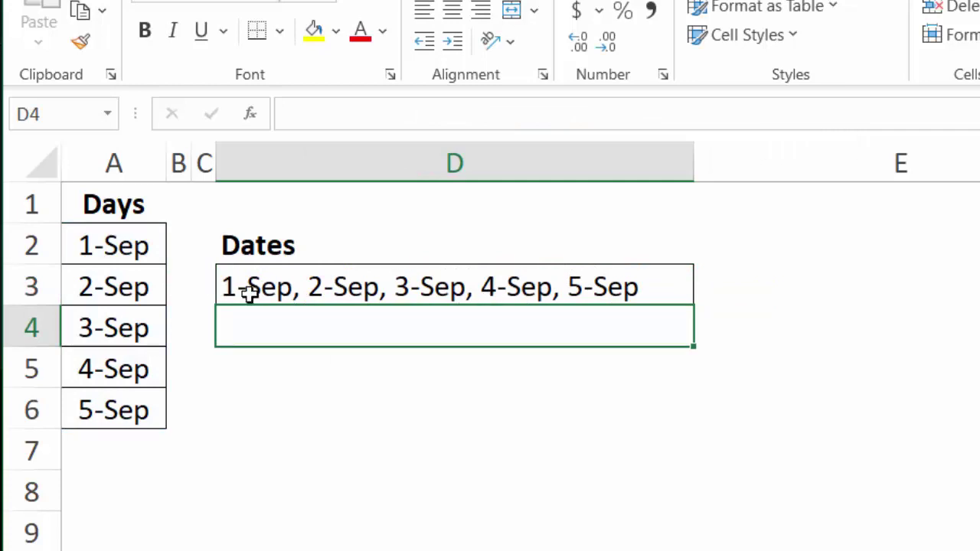